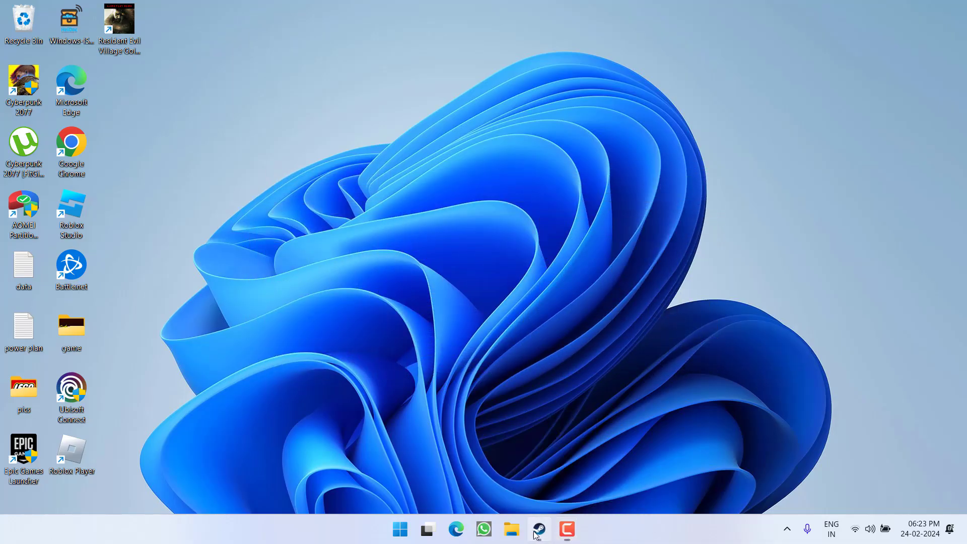
- From the Steam library, open Cyberpunk2077's local files via Manage > Browse local files
{"action": "left_click", "coordinate": [536, 535]}
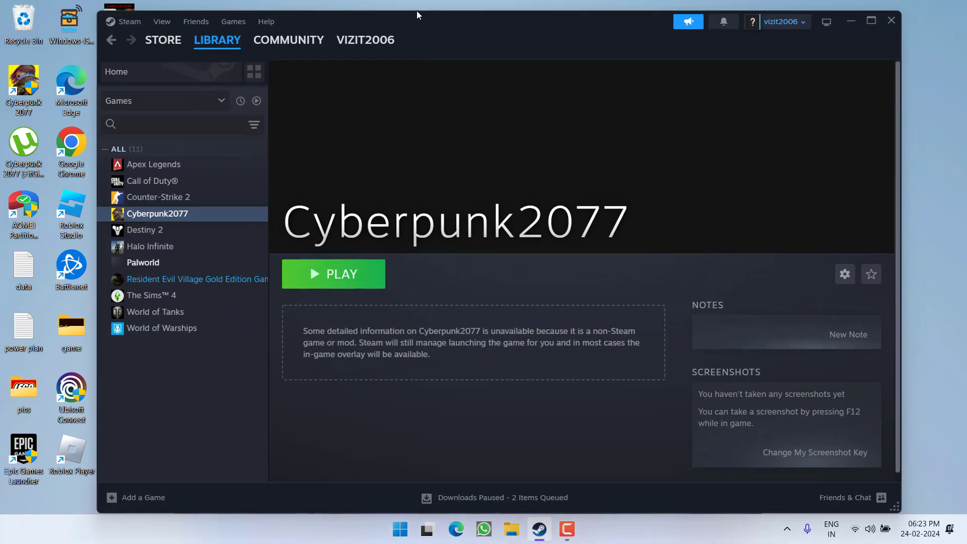
{"action": "right_click", "coordinate": [156, 217]}
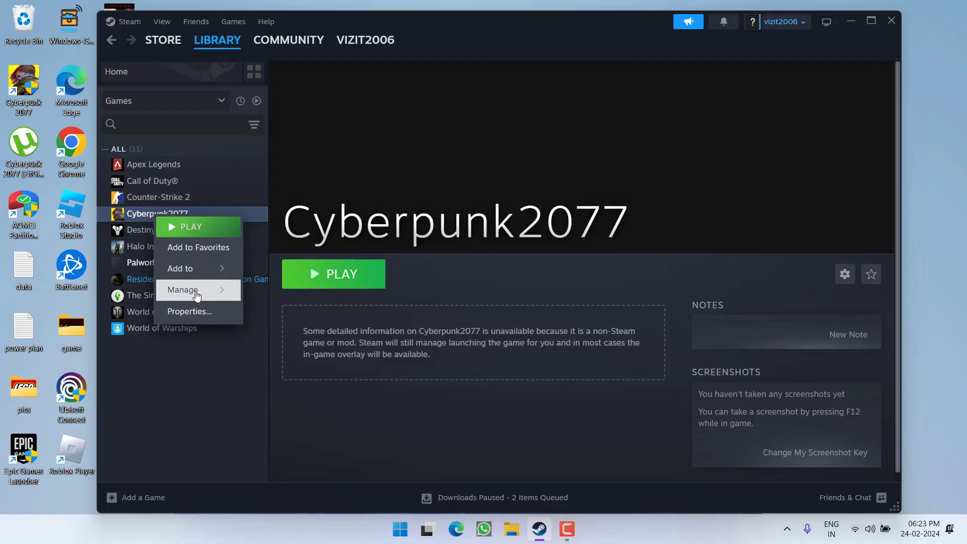
{"action": "mouse_move", "coordinate": [201, 292]}
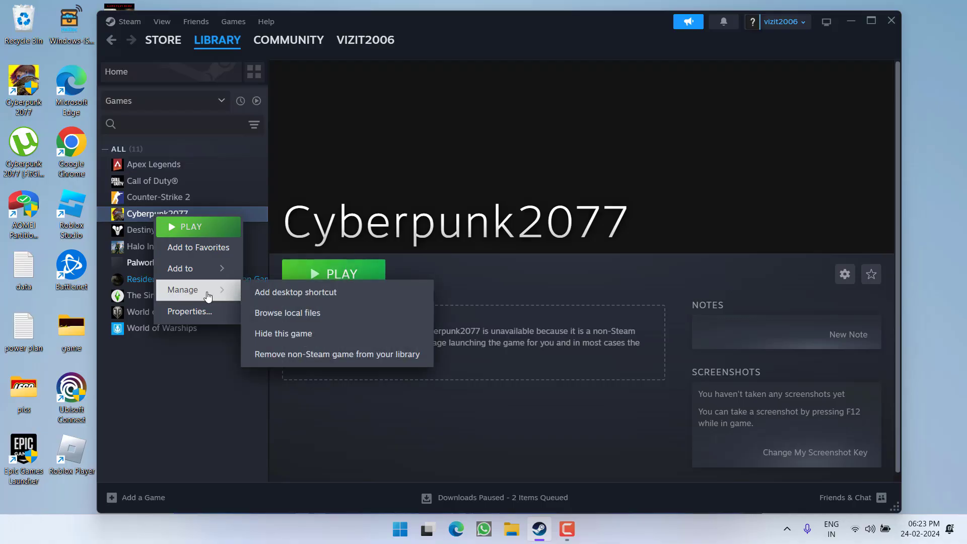
{"action": "left_click", "coordinate": [303, 315]}
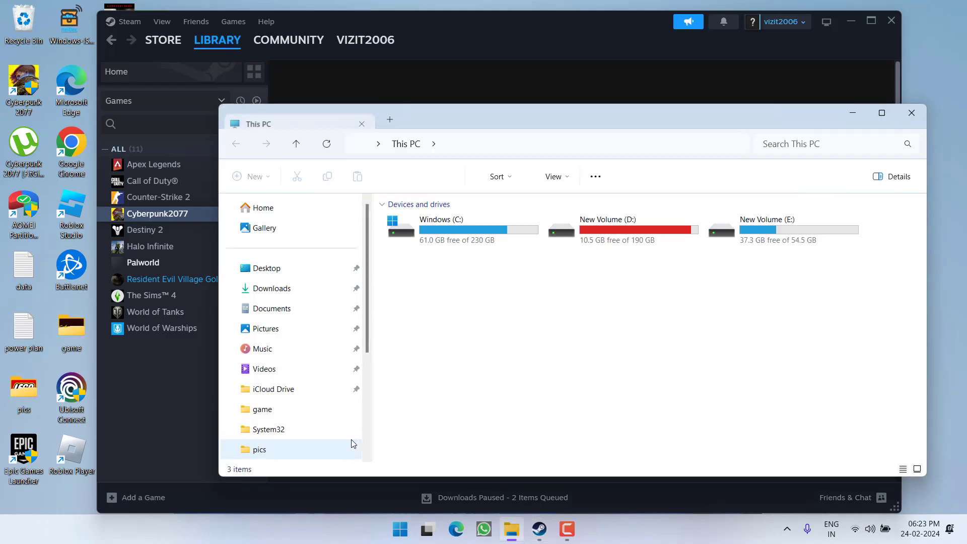
- Navigate to C:\Games\Cyberpunk 2077\r6\cache
{"action": "double_click", "coordinate": [446, 240]}
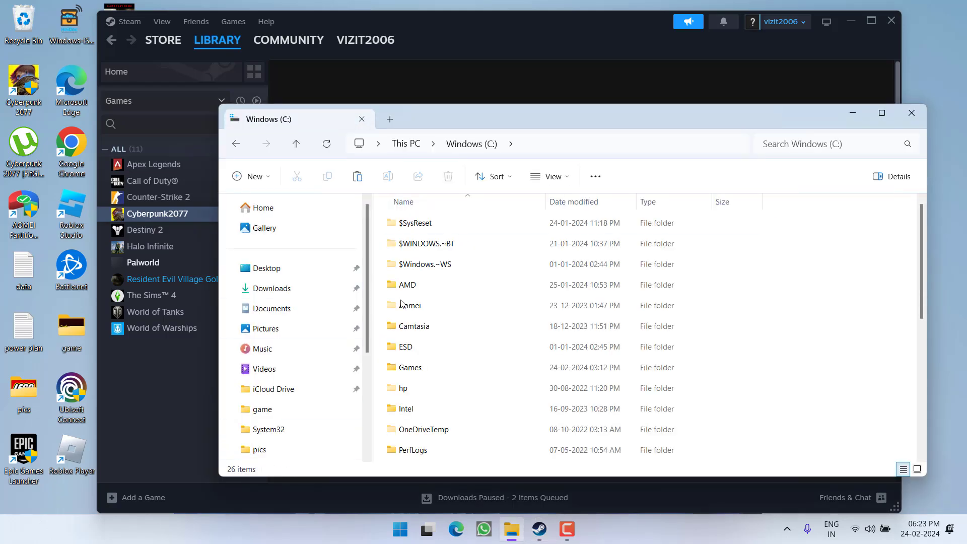
{"action": "double_click", "coordinate": [410, 368]}
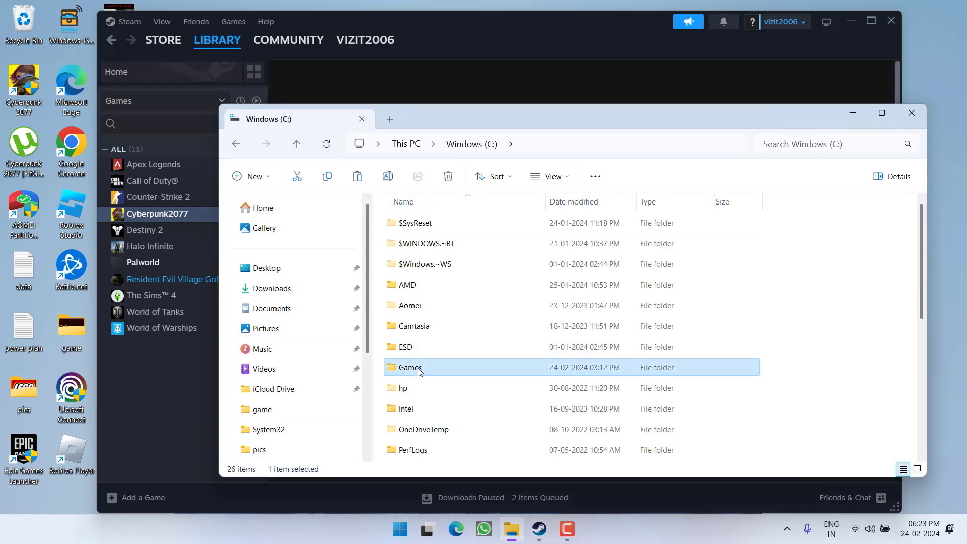
{"action": "double_click", "coordinate": [408, 225]}
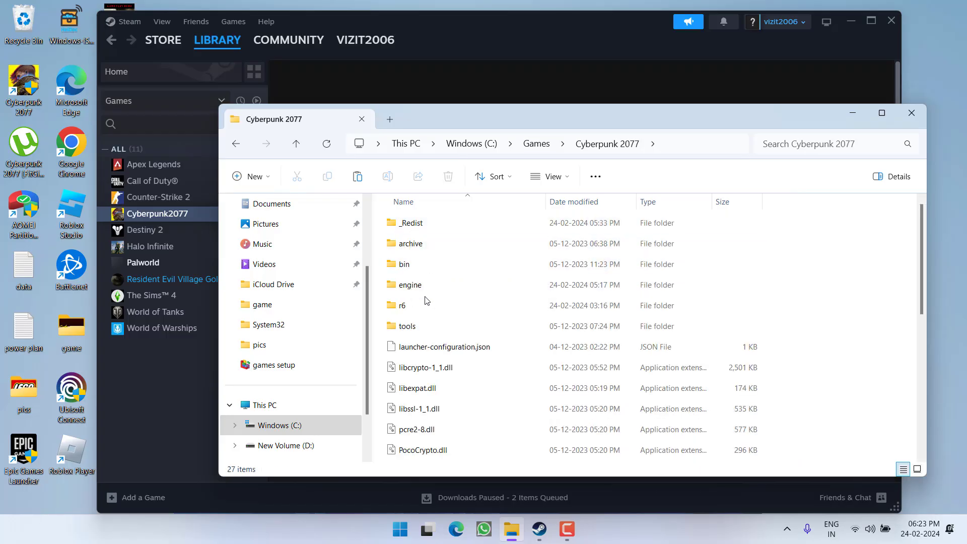
{"action": "double_click", "coordinate": [402, 307]}
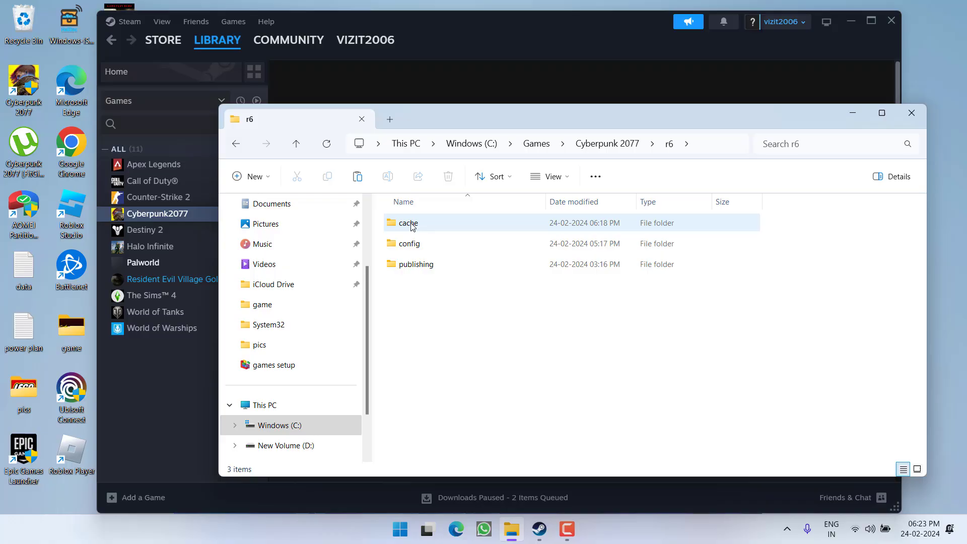
{"action": "double_click", "coordinate": [411, 225]}
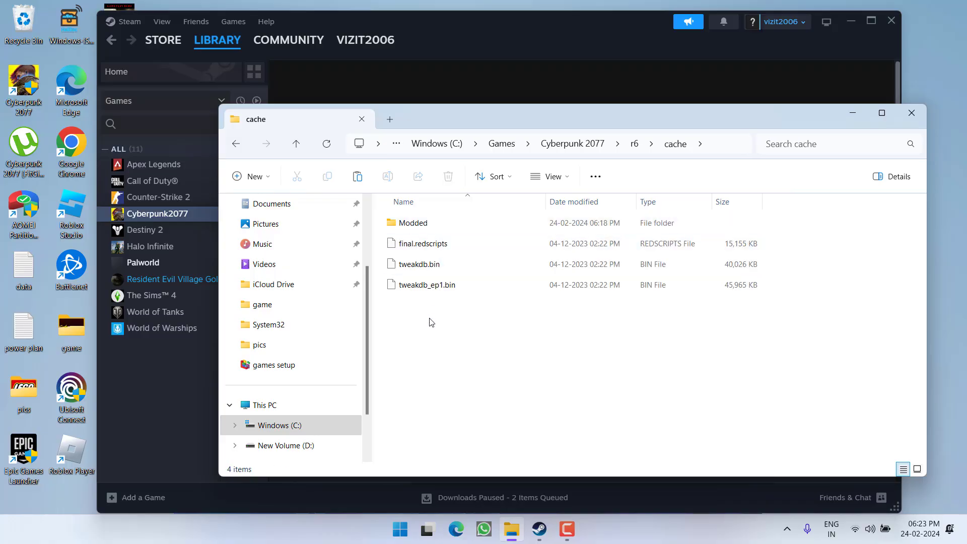
- Select both tweakdb.bin and tweakdb_ep1.bin together
{"action": "left_click", "coordinate": [417, 265]}
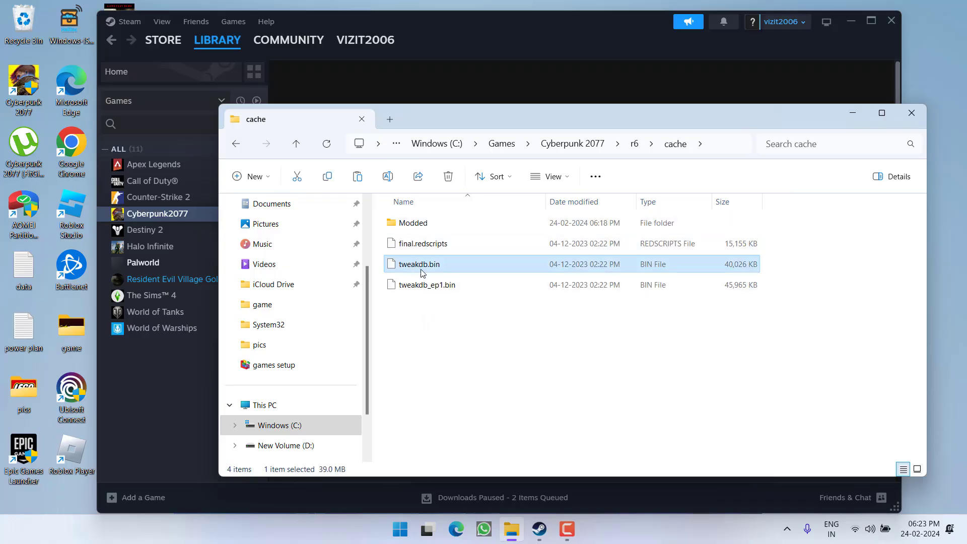
{"action": "left_click", "coordinate": [410, 292]}
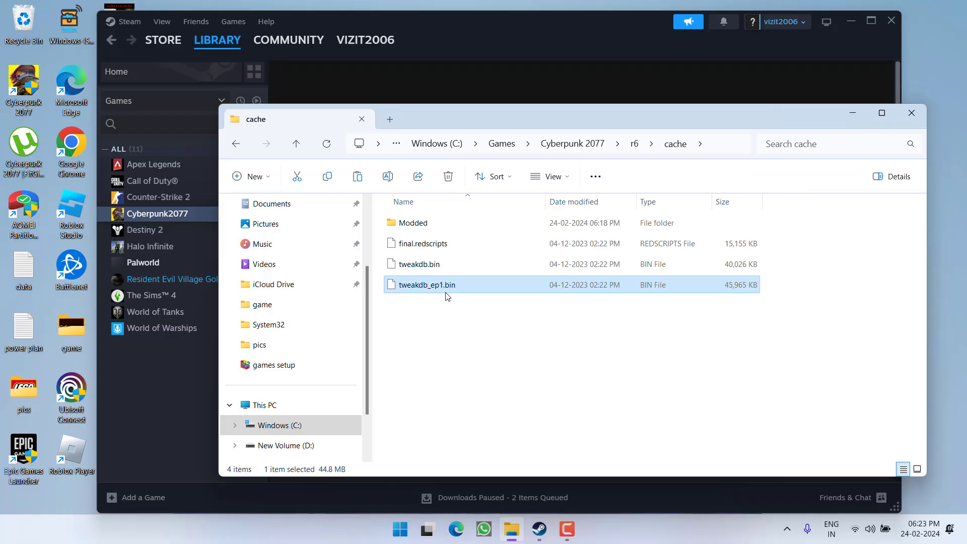
{"action": "left_click", "coordinate": [424, 307]}
{"action": "left_click_drag", "start_coordinate": [425, 307], "coordinate": [409, 263]}
- Copy the two tweakdb files and open the Modded folder
{"action": "right_click", "coordinate": [412, 263]}
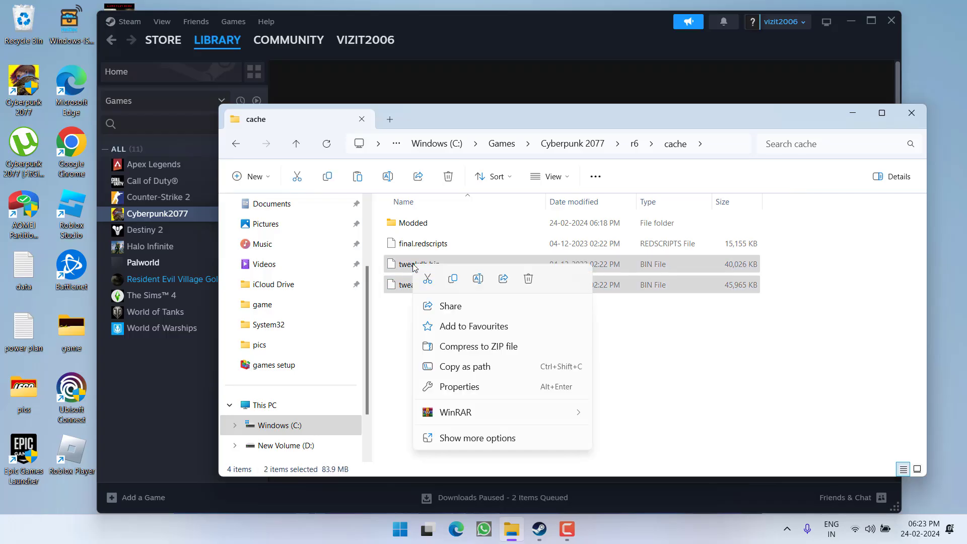
{"action": "left_click", "coordinate": [452, 281]}
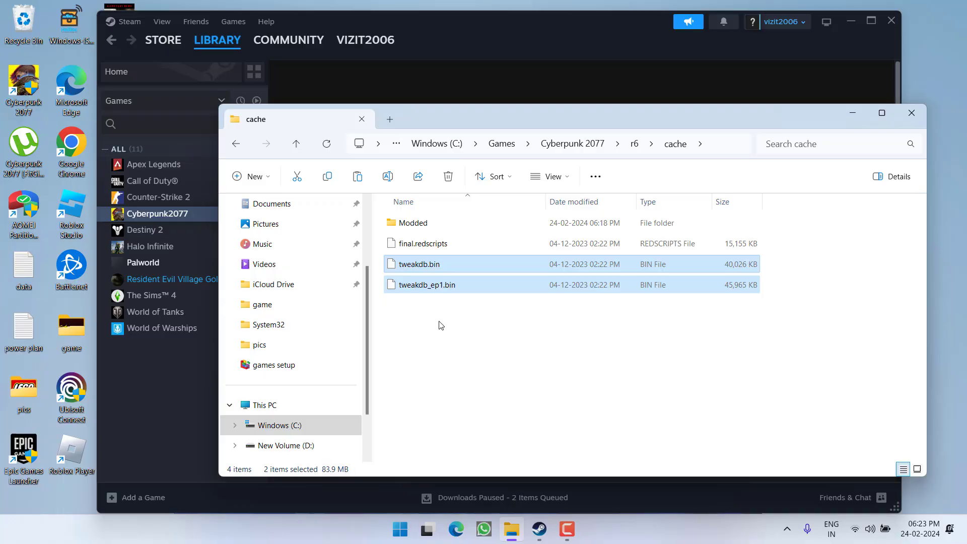
{"action": "left_click", "coordinate": [411, 230]}
{"action": "double_click", "coordinate": [411, 229]}
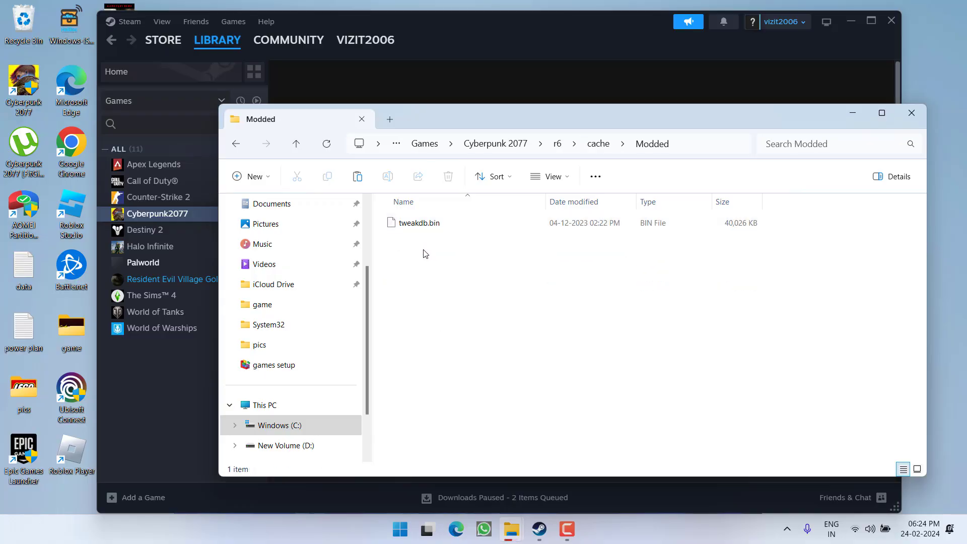
- Paste the tweakdb files into Modded, replacing the existing files in the destination
{"action": "right_click", "coordinate": [424, 253]}
{"action": "left_click", "coordinate": [436, 267]}
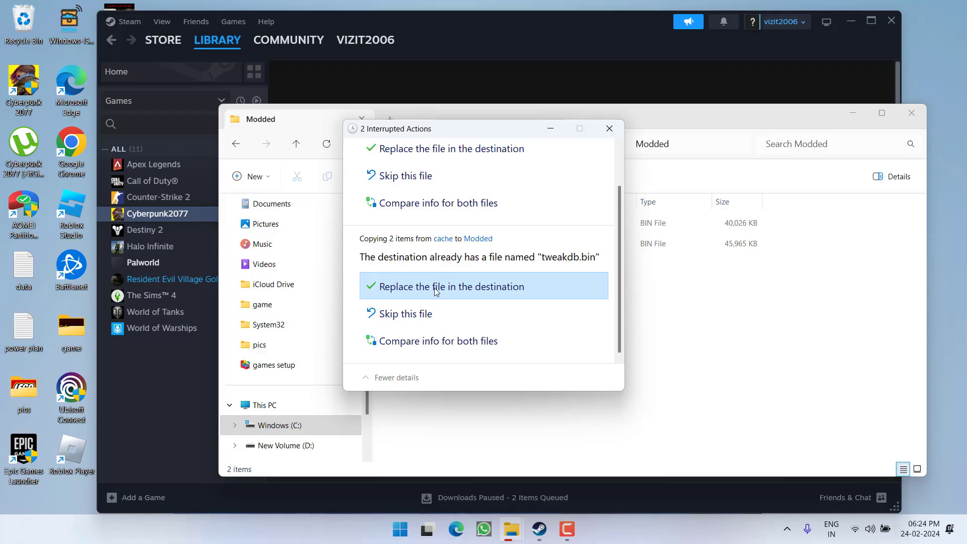
{"action": "left_click", "coordinate": [436, 291]}
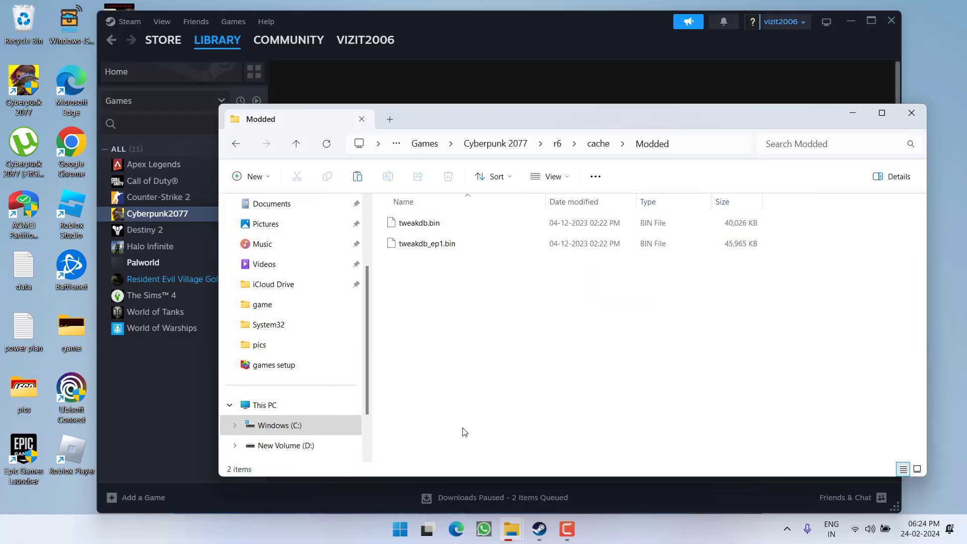
{"action": "mouse_move", "coordinate": [504, 531]}
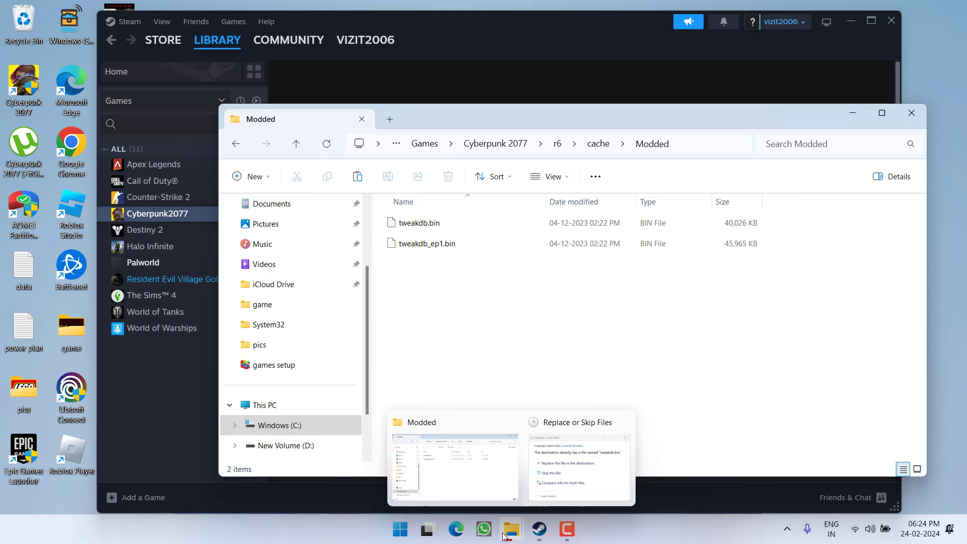
{"action": "left_click", "coordinate": [563, 463]}
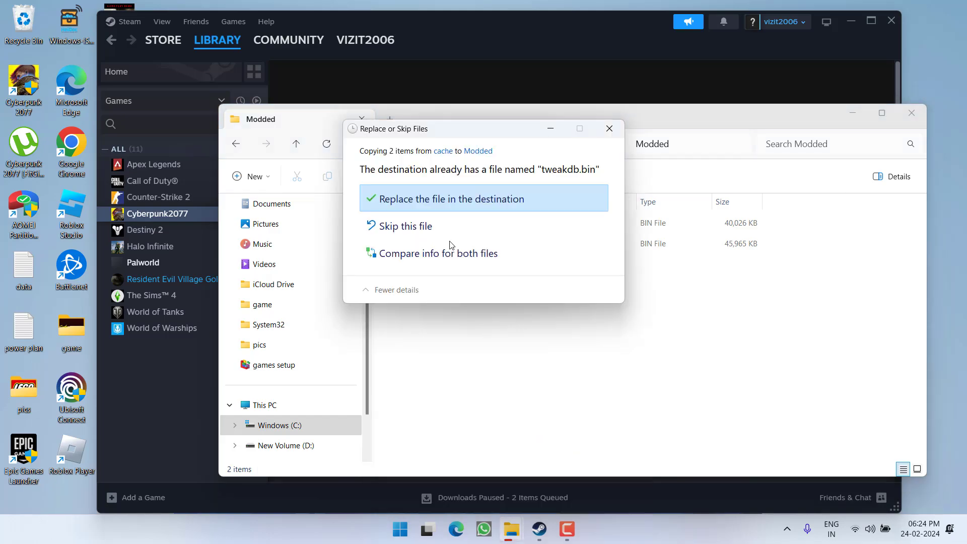
{"action": "left_click", "coordinate": [467, 200]}
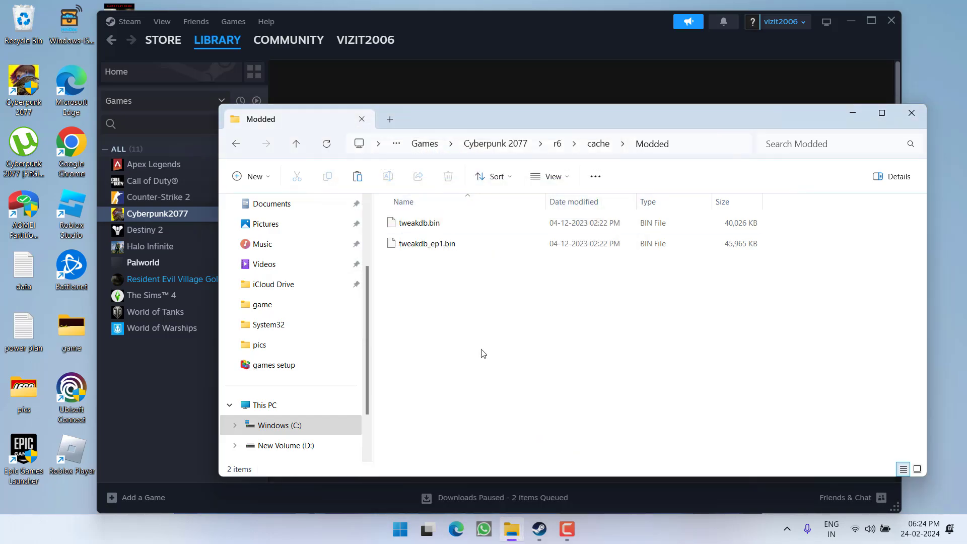
- Close the Modded folder window and minimize Steam to show the desktop
{"action": "left_click", "coordinate": [911, 112]}
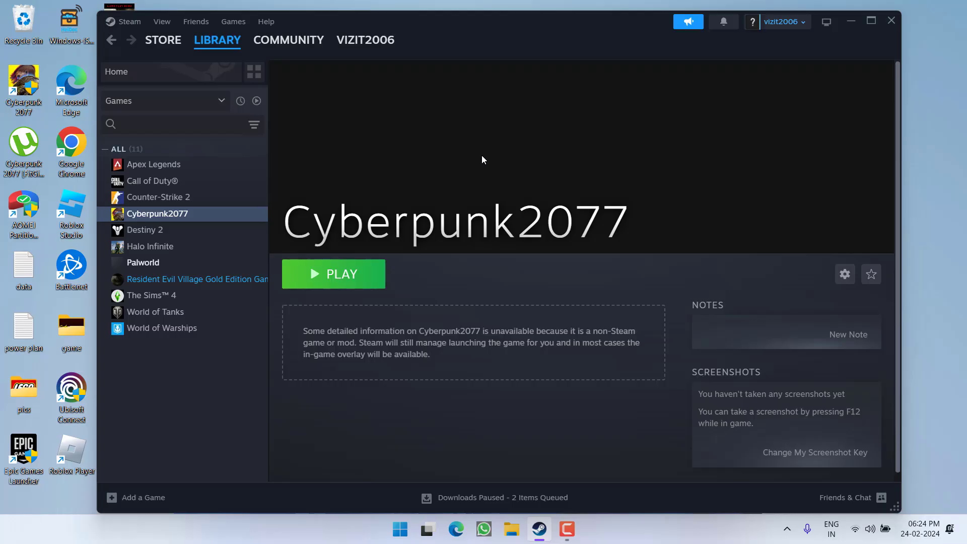
{"action": "left_click", "coordinate": [851, 21]}
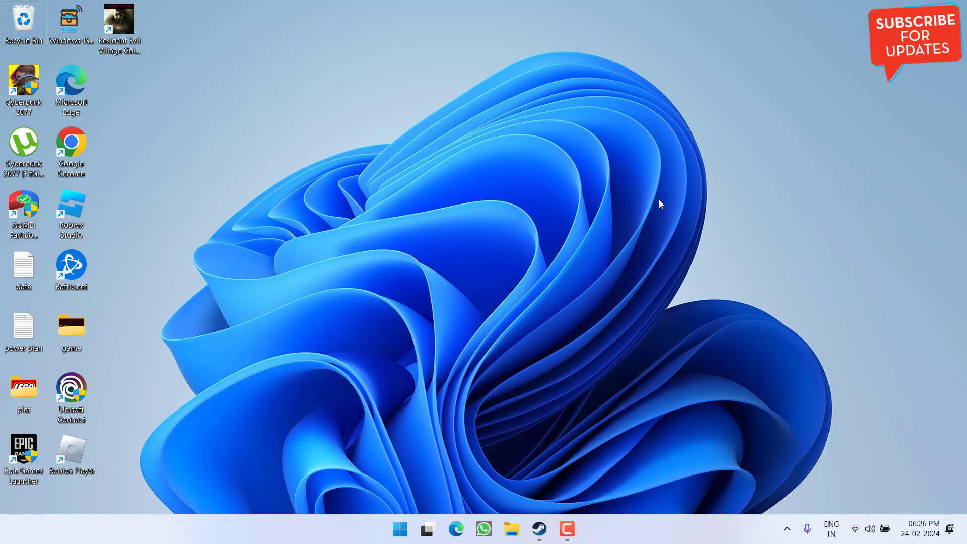
- Open a new File Explorer window at C:\Games\Cyberpunk 2077 using Win+E
{"action": "key", "text": "super+e"}
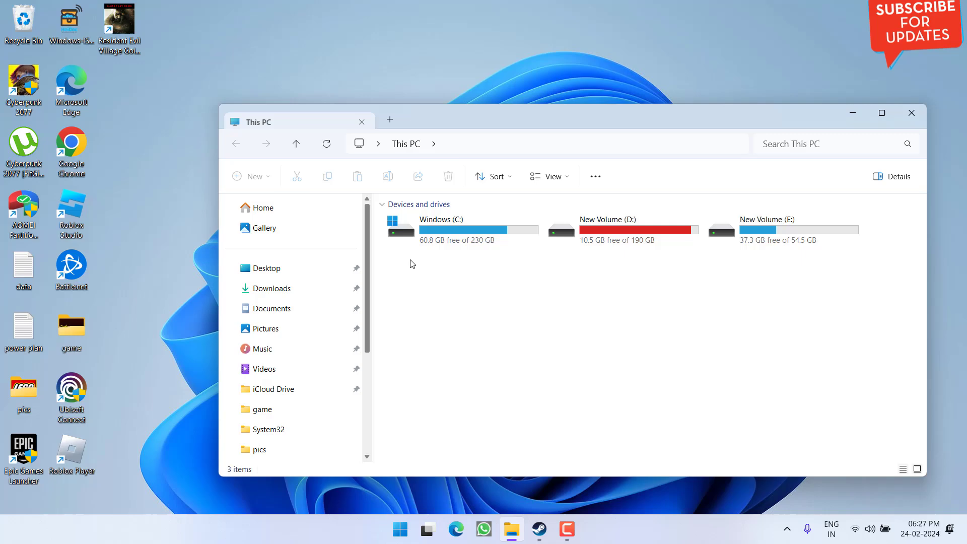
{"action": "double_click", "coordinate": [436, 246]}
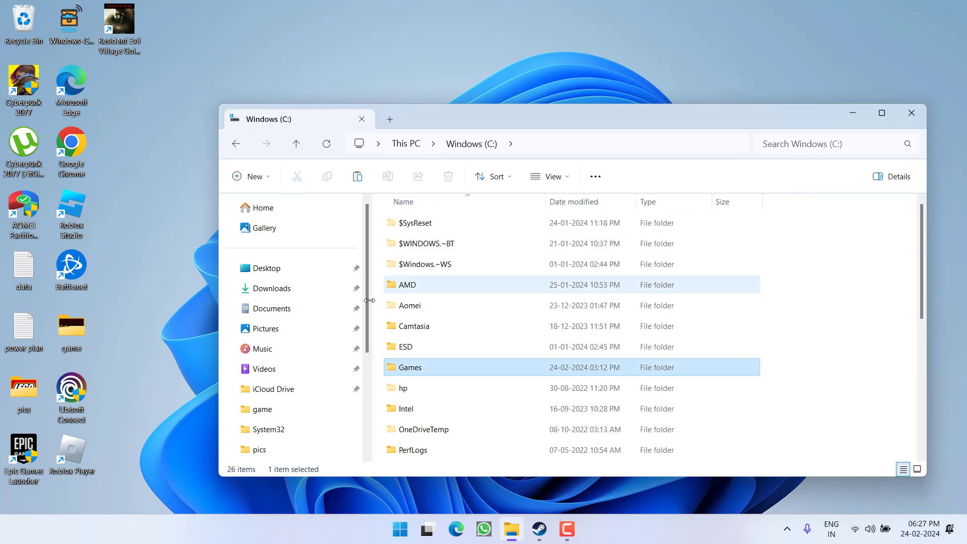
{"action": "double_click", "coordinate": [427, 369]}
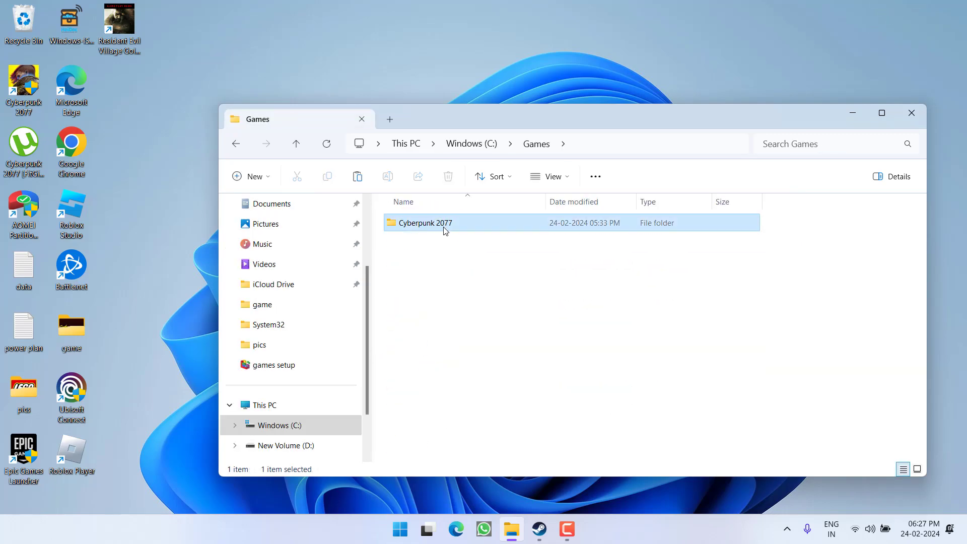
{"action": "double_click", "coordinate": [443, 224]}
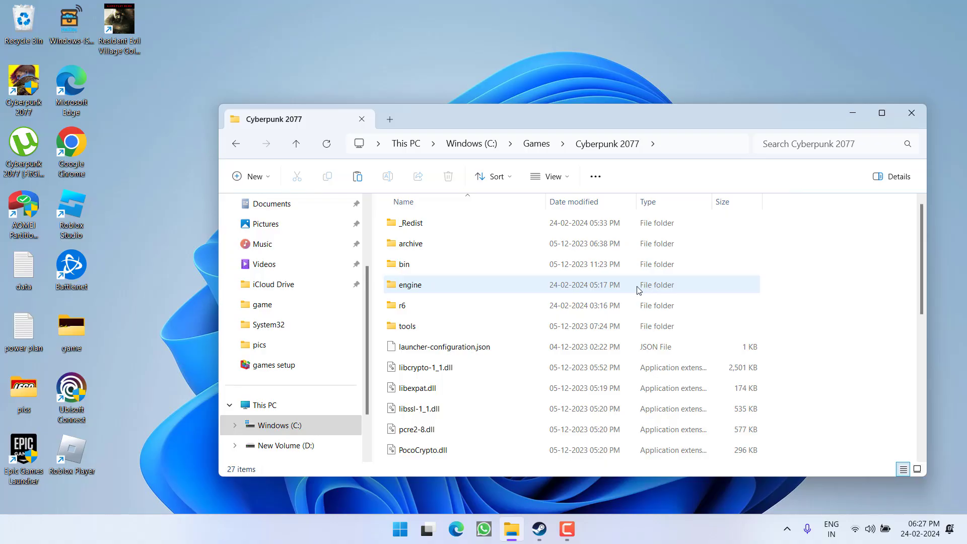
- Delete the bin, r6 and engine folders, then close the window
{"action": "left_click", "coordinate": [409, 266]}
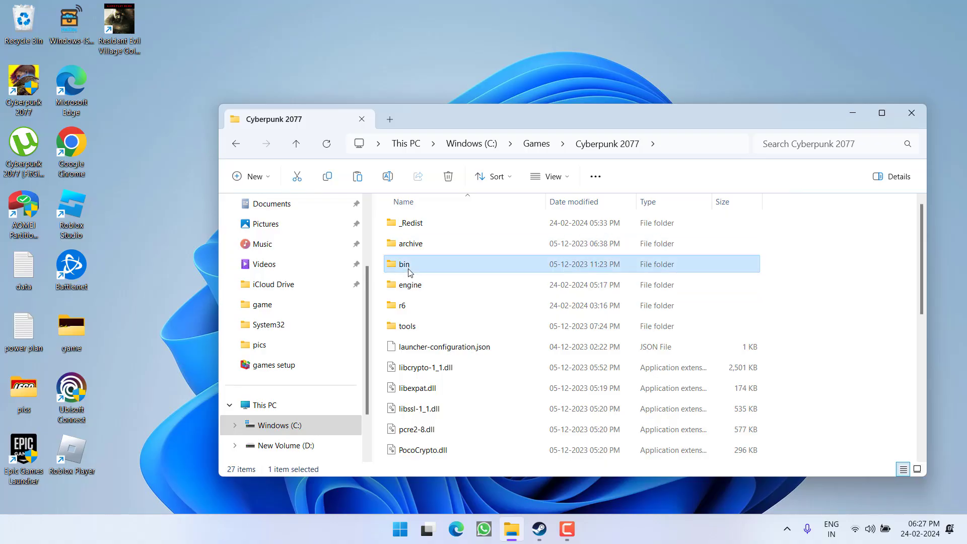
{"action": "left_click", "coordinate": [485, 305], "text": "ctrl"}
{"action": "left_click", "coordinate": [481, 286], "text": "ctrl"}
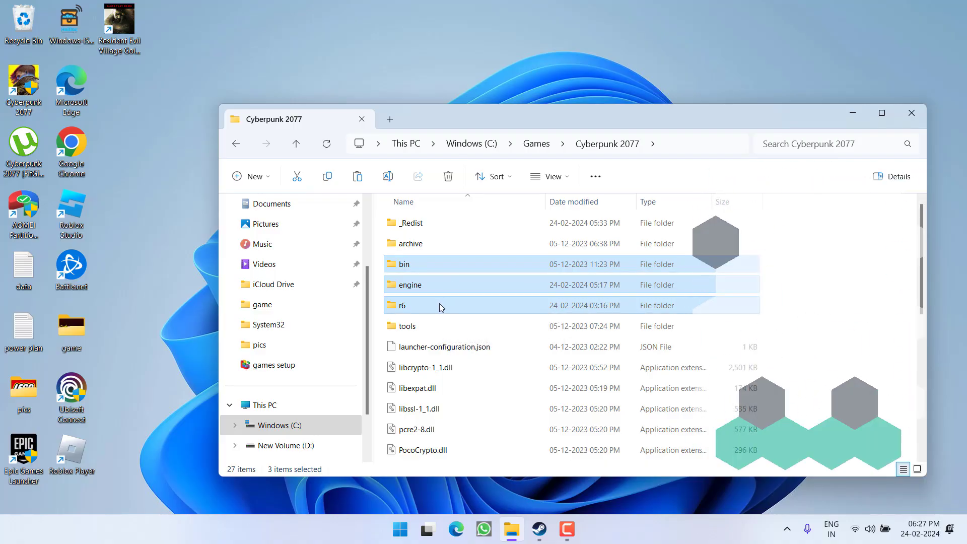
{"action": "right_click", "coordinate": [450, 263]}
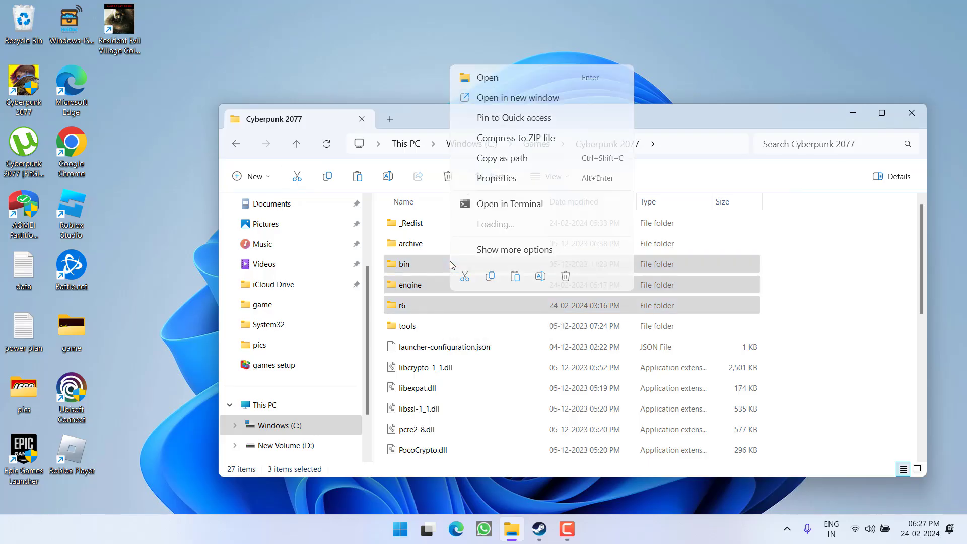
{"action": "left_click", "coordinate": [565, 275]}
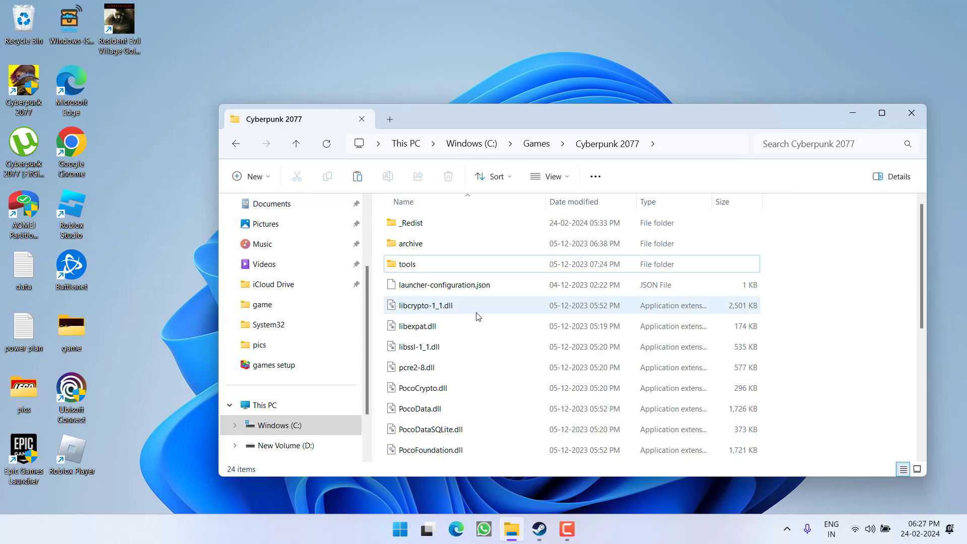
{"action": "left_click", "coordinate": [911, 113]}
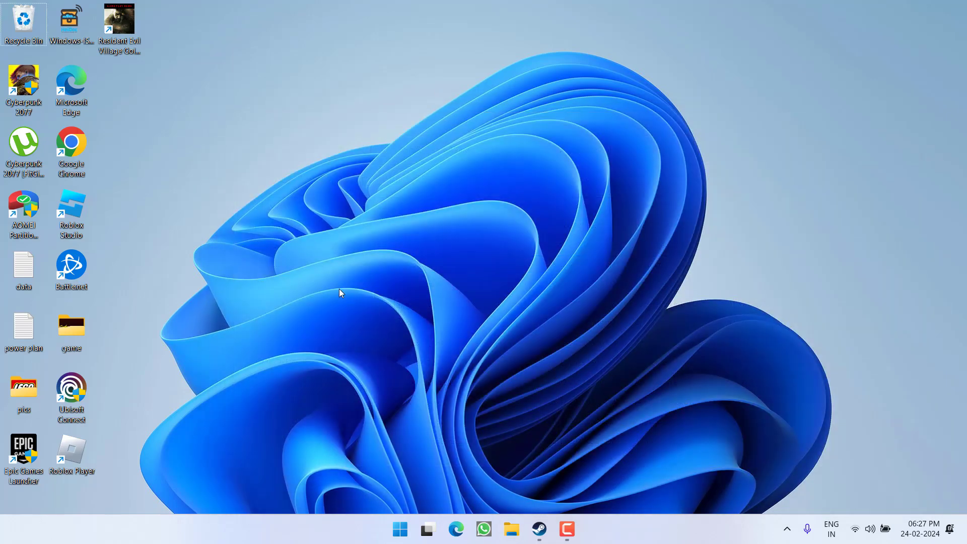
{"action": "left_click", "coordinate": [538, 527]}
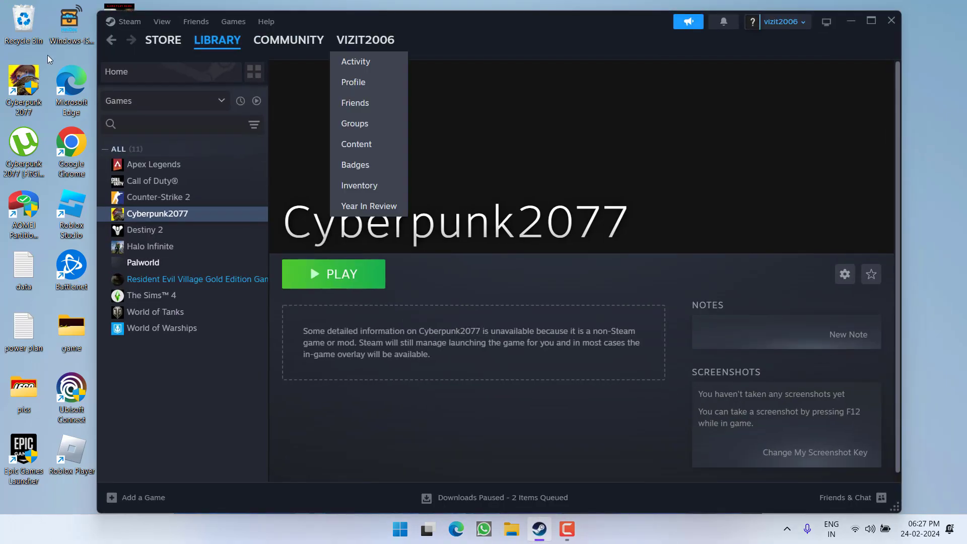
{"action": "right_click", "coordinate": [215, 279]}
{"action": "left_click", "coordinate": [251, 374]}
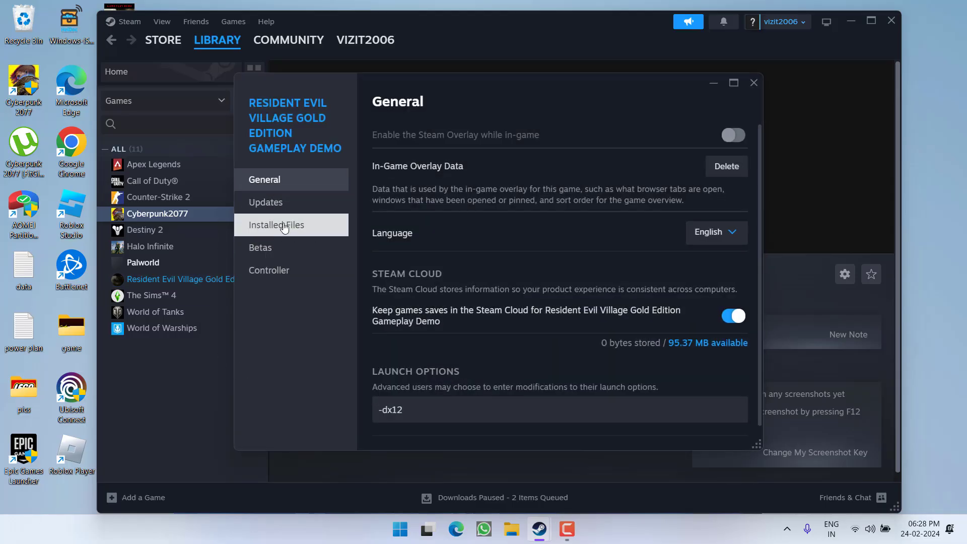
{"action": "left_click", "coordinate": [284, 228]}
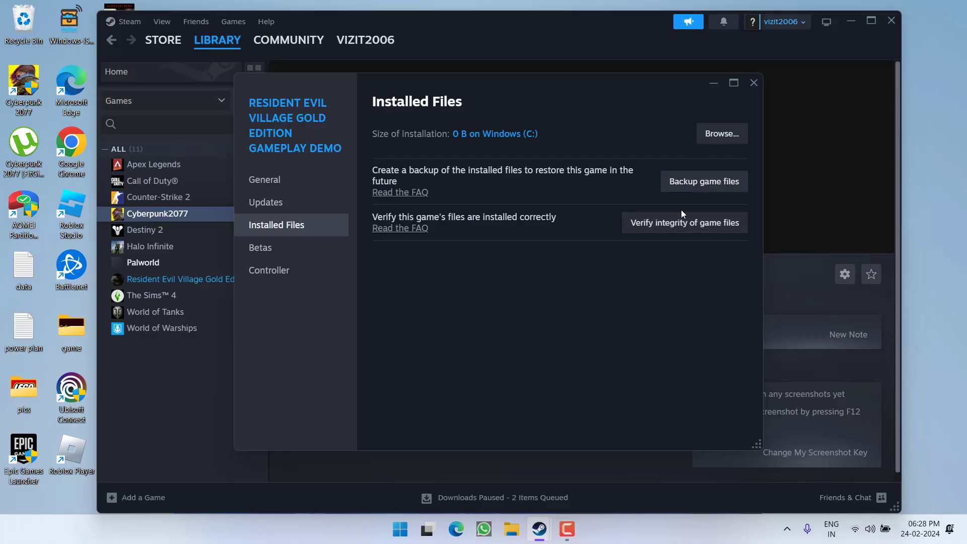
{"action": "left_click", "coordinate": [752, 83]}
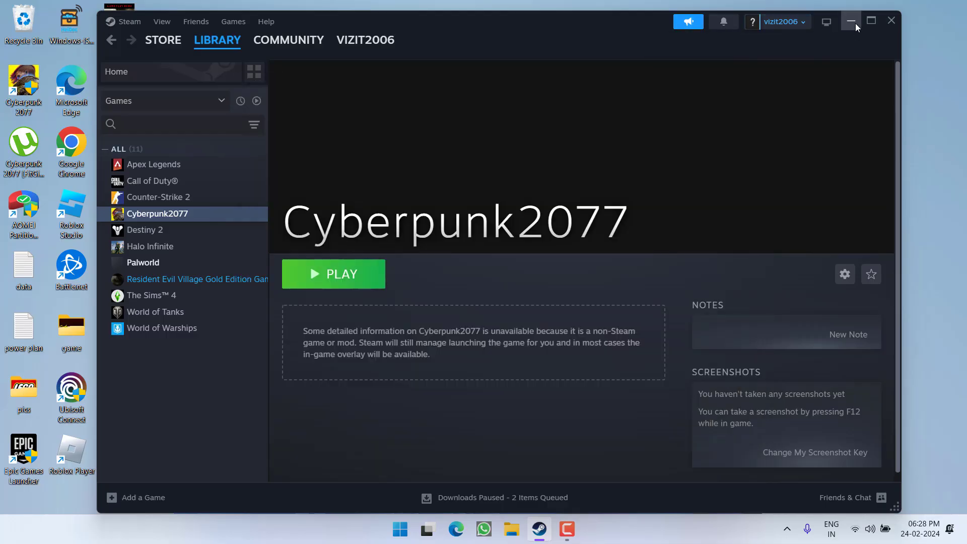
{"action": "left_click", "coordinate": [854, 22]}
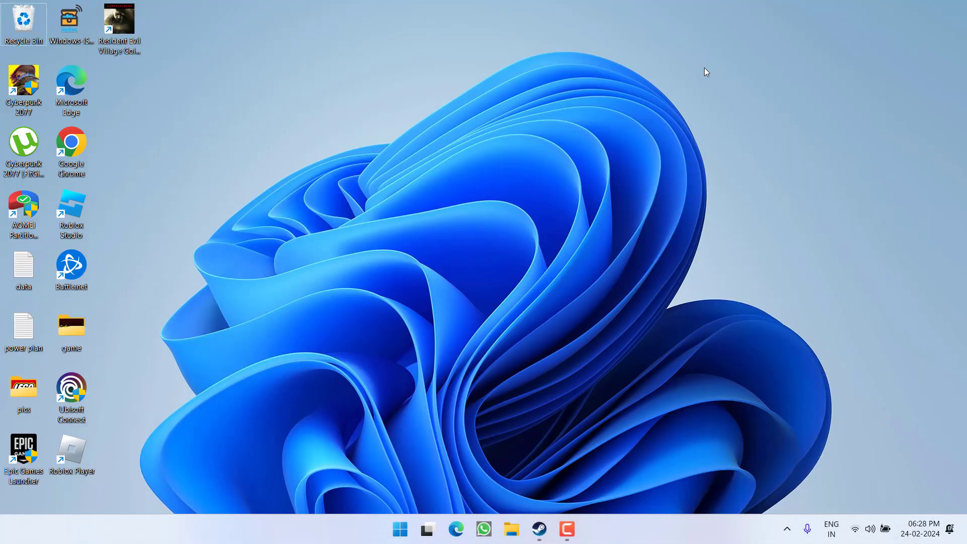